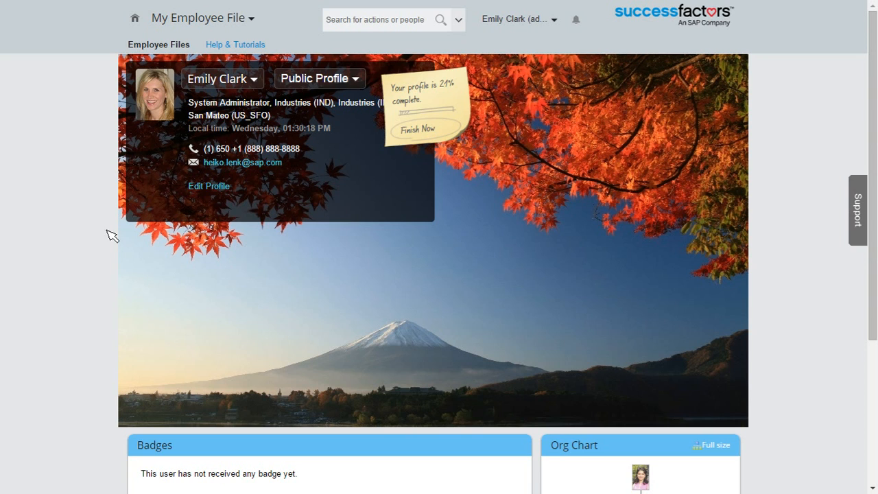
Open the employee's time sheet and go back to the week of 8–14 February 2015.
left_click(350, 80)
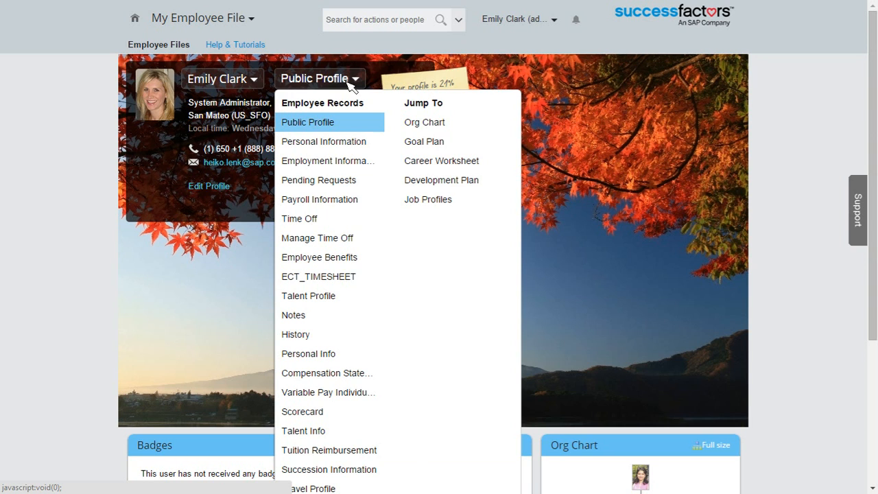
left_click(336, 277)
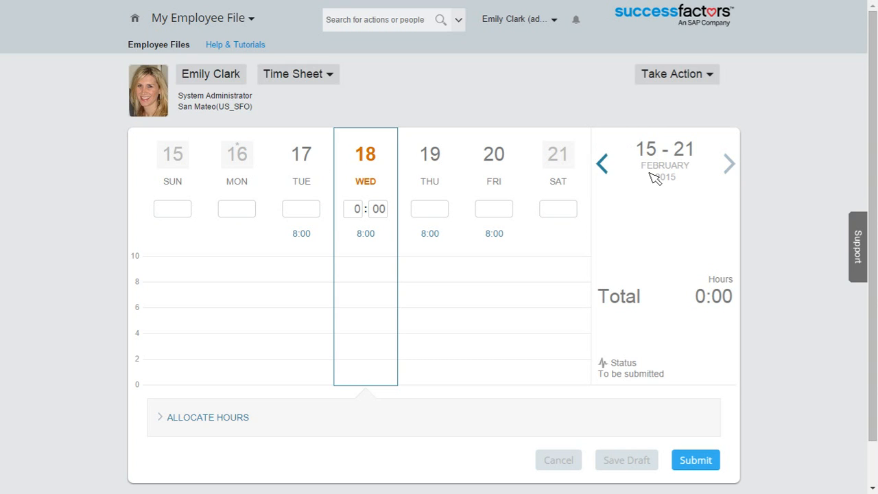
left_click(604, 165)
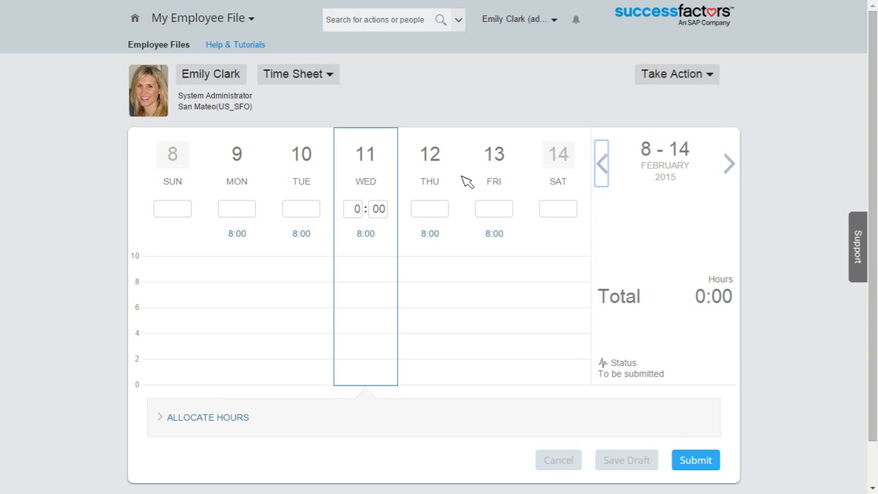
Record 8 regular hours for Monday 9 February and allocate an additional 3 hours as Overtime.
left_click(229, 208)
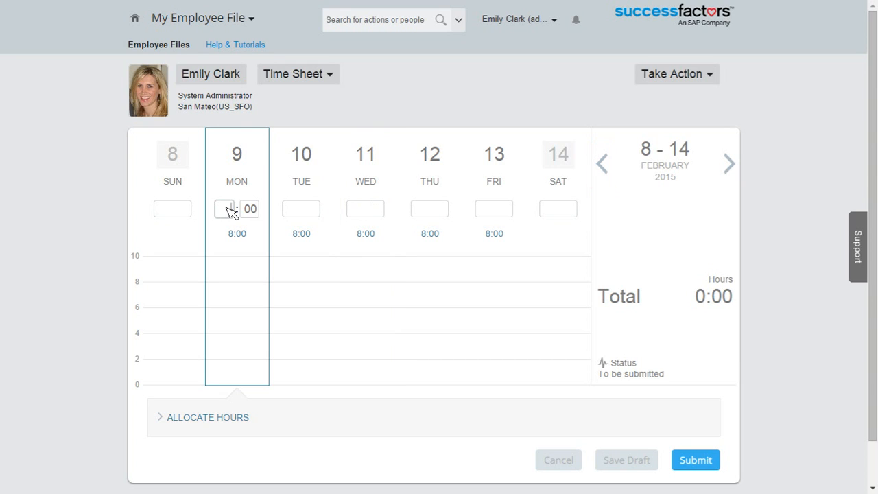
type("8")
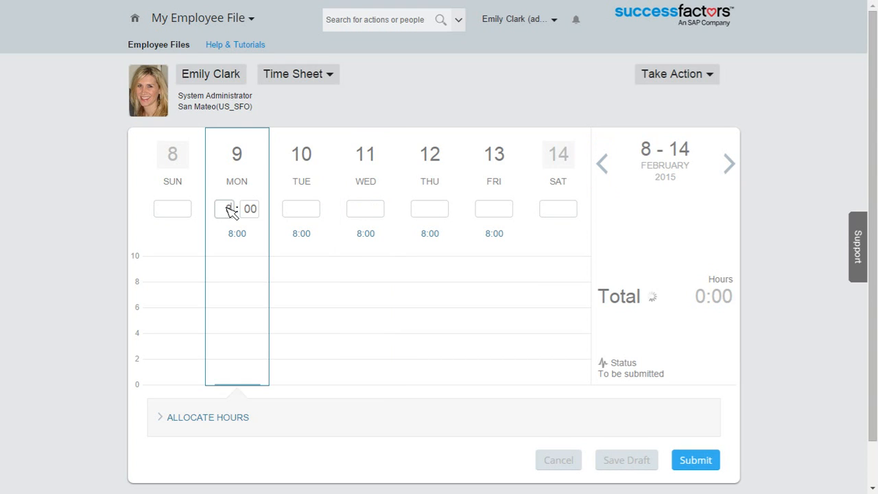
mouse_move(247, 288)
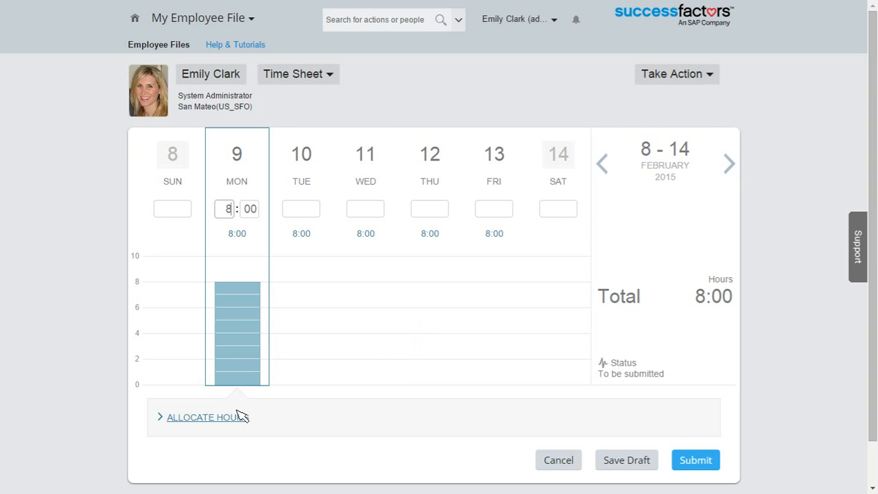
left_click(237, 418)
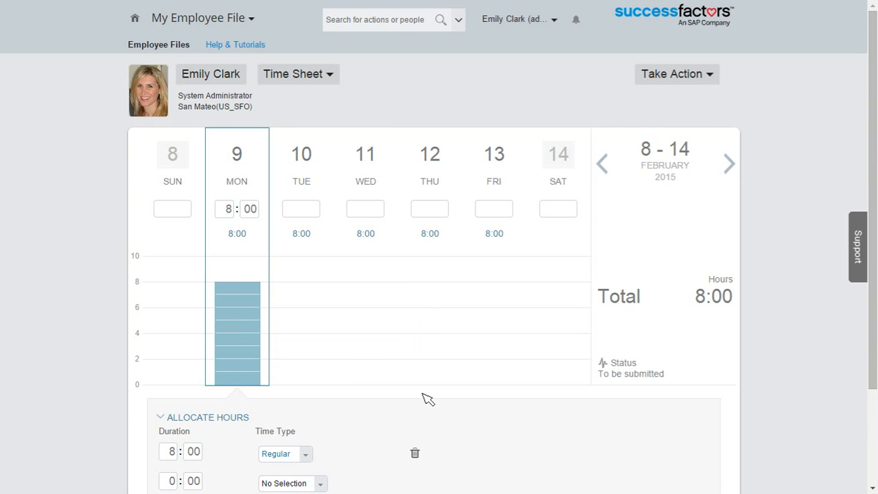
left_click_drag(873, 139, 876, 171)
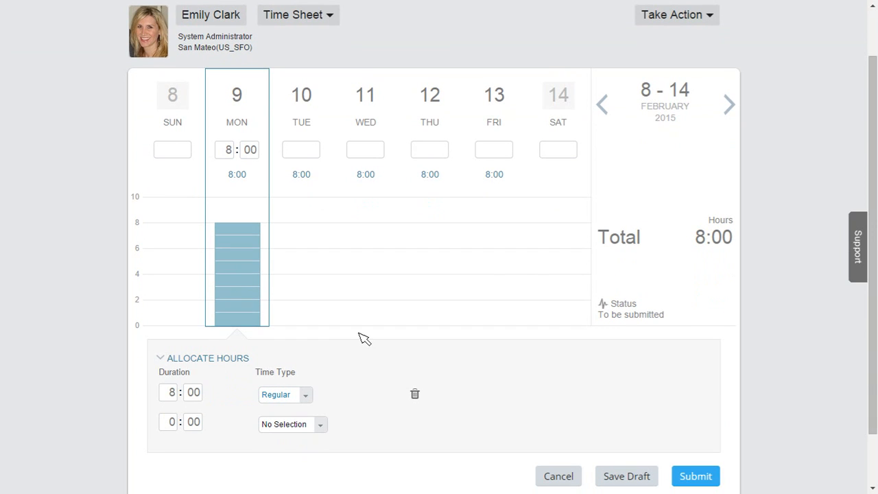
left_click(325, 425)
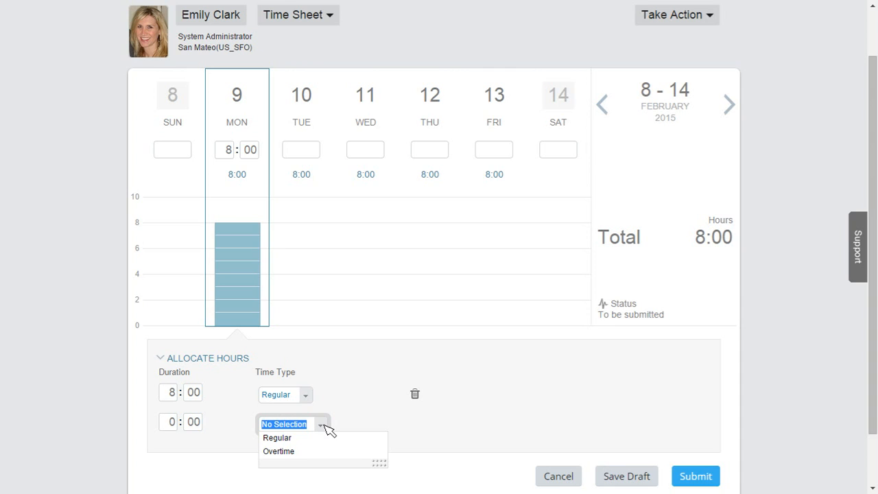
left_click(304, 454)
left_click(169, 422)
type("3")
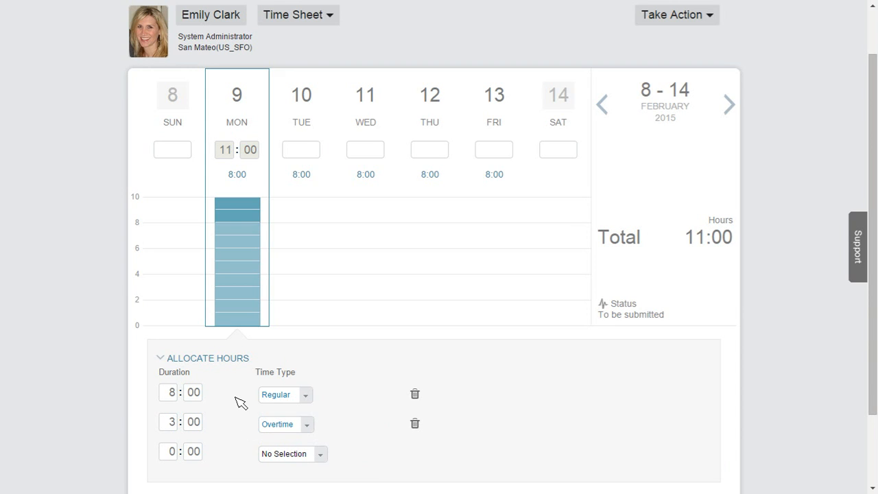
mouse_move(240, 227)
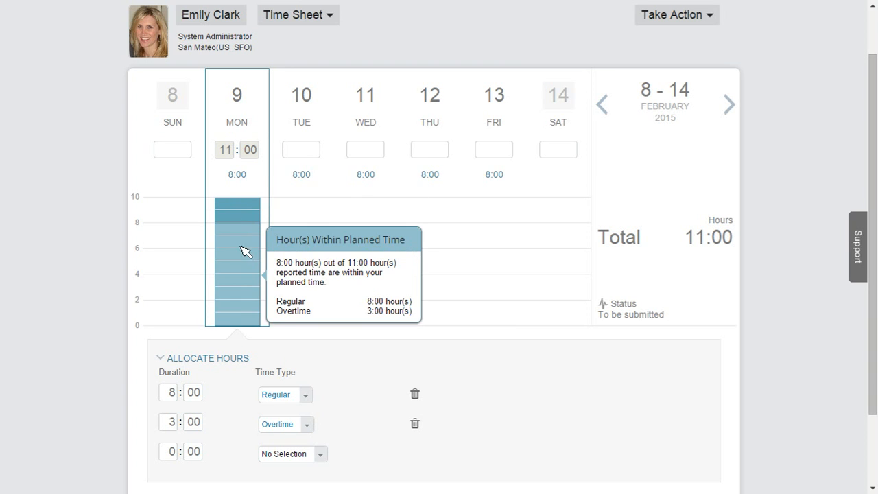
Record 8 regular hours and an additional 2 Overtime hours for Tuesday 10 February.
left_click(299, 152)
type("8")
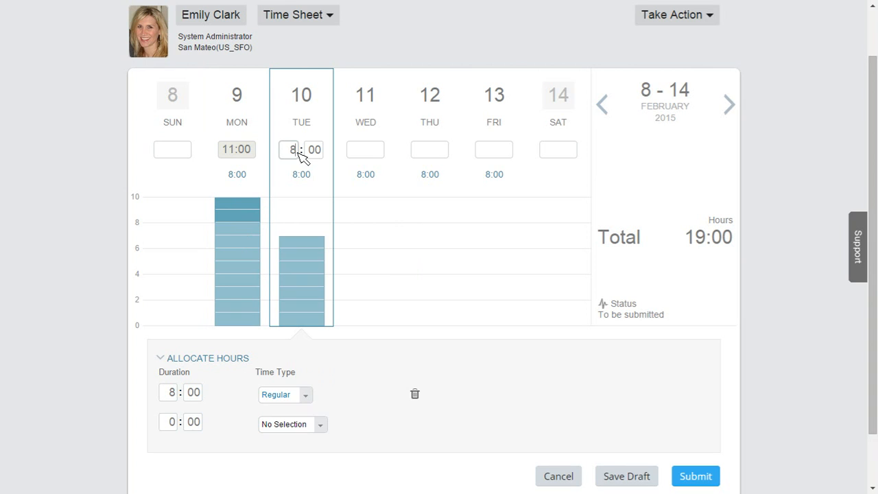
left_click(321, 425)
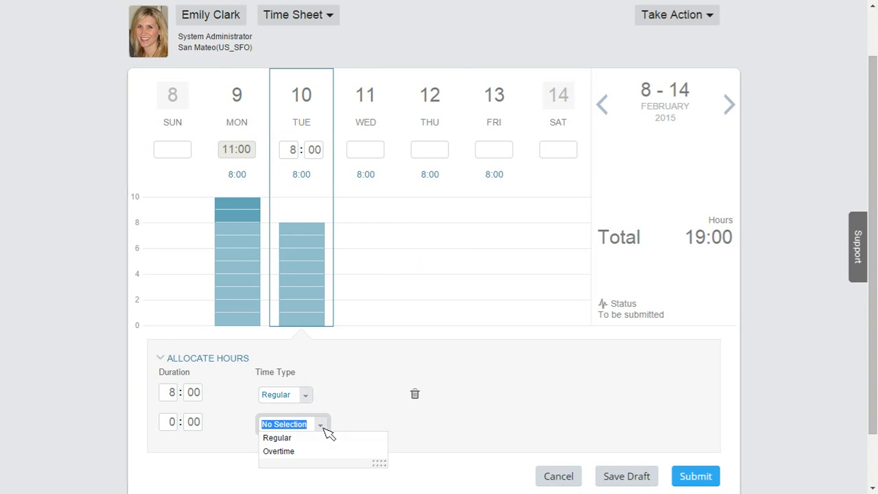
left_click(304, 453)
left_click(168, 421)
type("2")
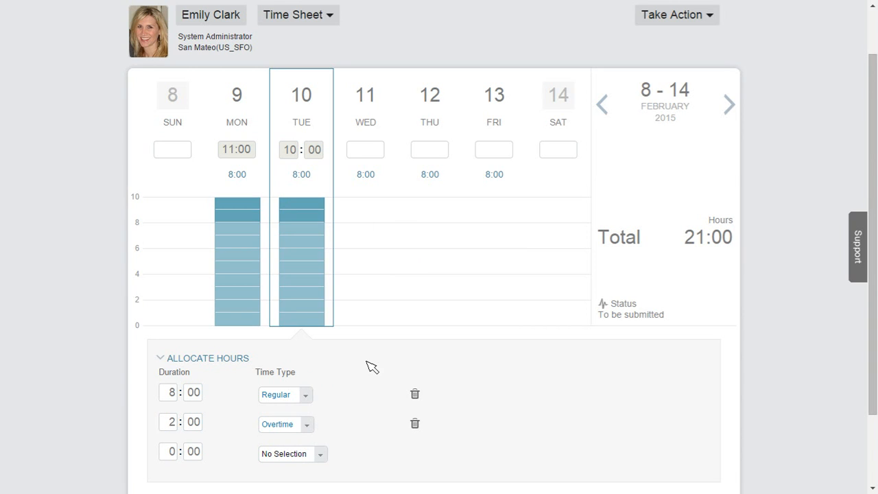
Record 8 regular hours for Wednesday 11 February, and 8 regular plus 2 Overtime hours for Thursday 12 February.
left_click(364, 150)
type("8")
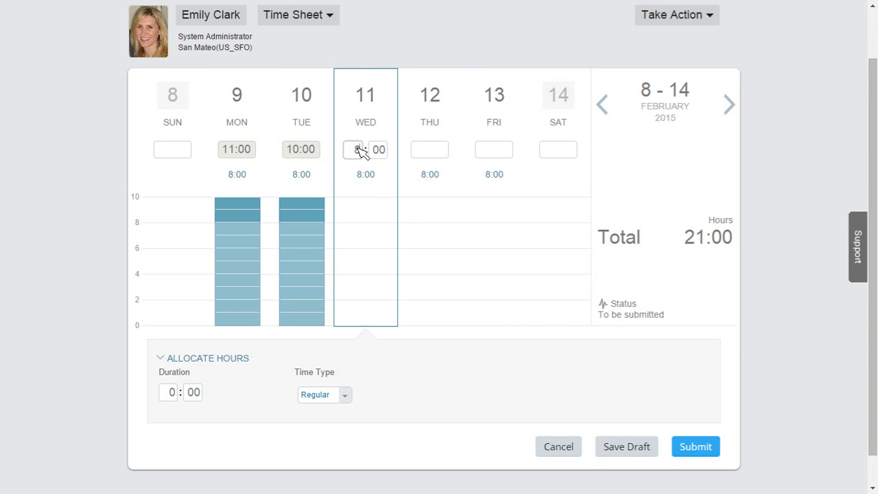
left_click(424, 151)
type("8")
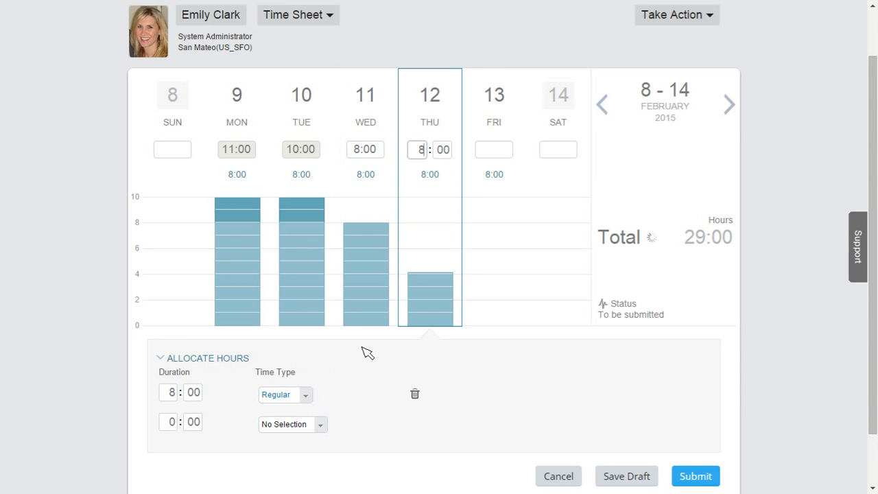
left_click(325, 427)
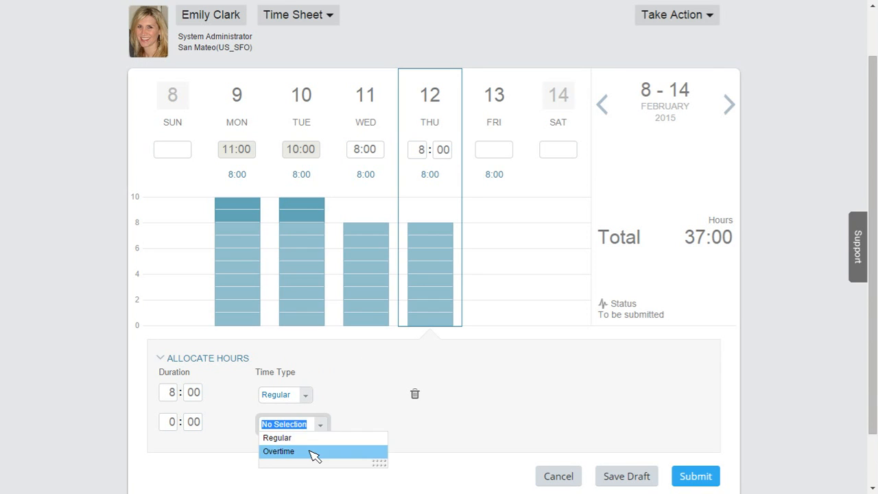
left_click(310, 451)
left_click(174, 422)
type("2")
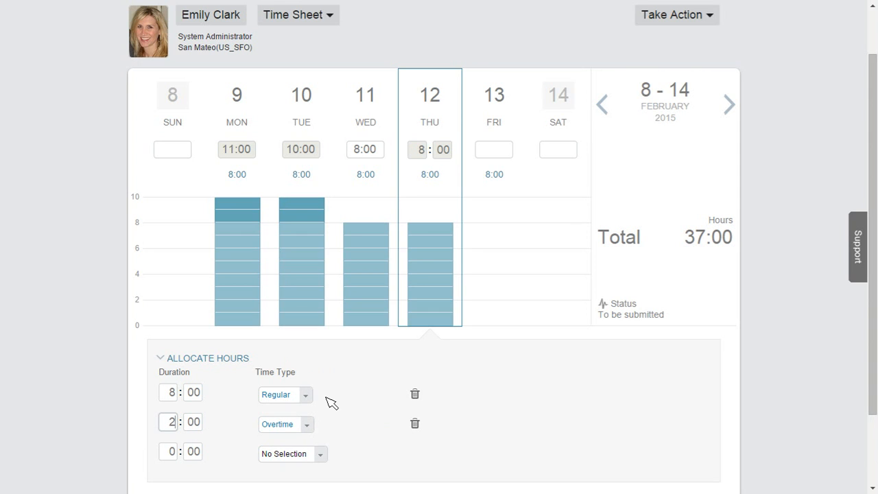
Record 8 regular hours for Friday 13 February.
left_click(490, 149)
type("8")
left_click(435, 358)
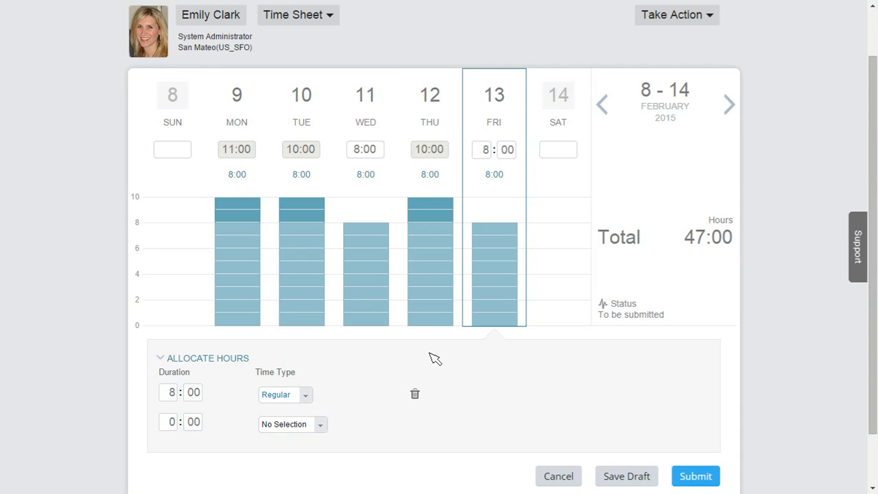
Submit the completed time sheet for the week of 8–14 February 2015 and confirm the submission.
mouse_move(446, 254)
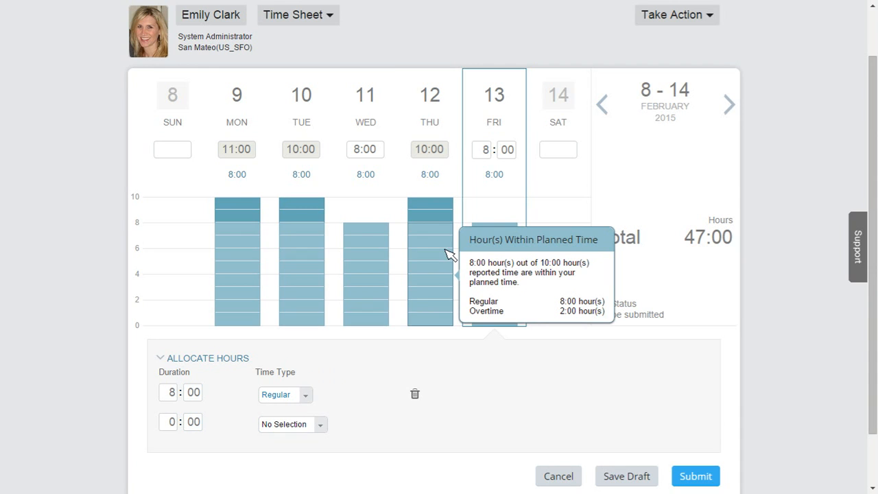
mouse_move(432, 213)
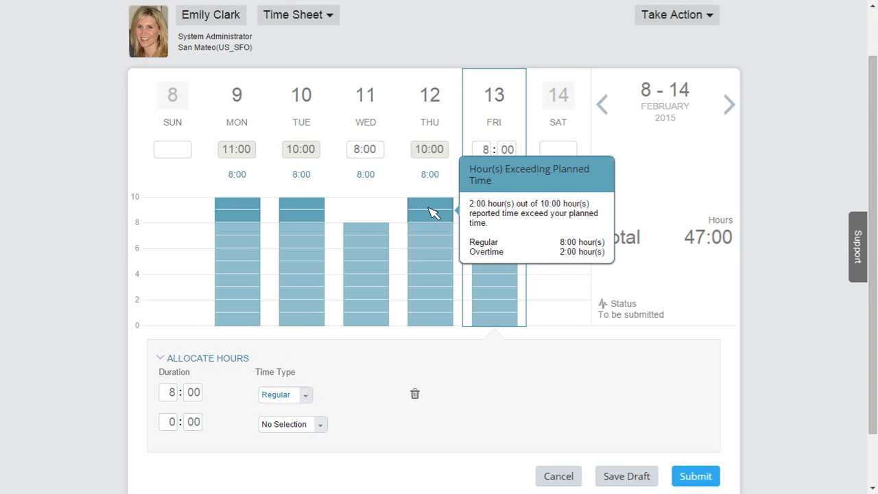
mouse_move(308, 211)
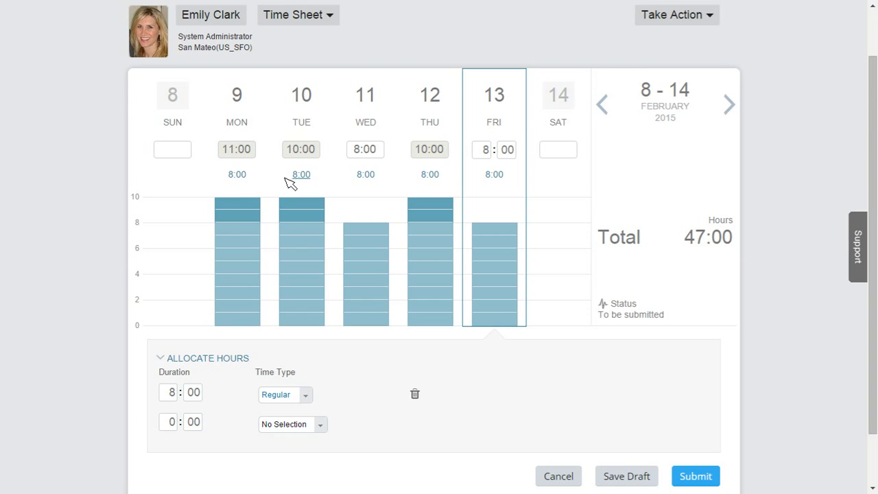
mouse_move(365, 223)
left_click(697, 475)
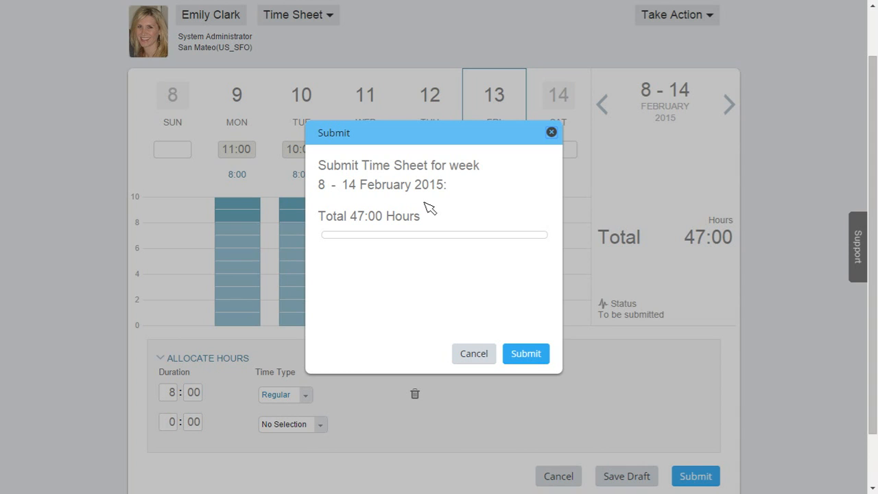
left_click(524, 353)
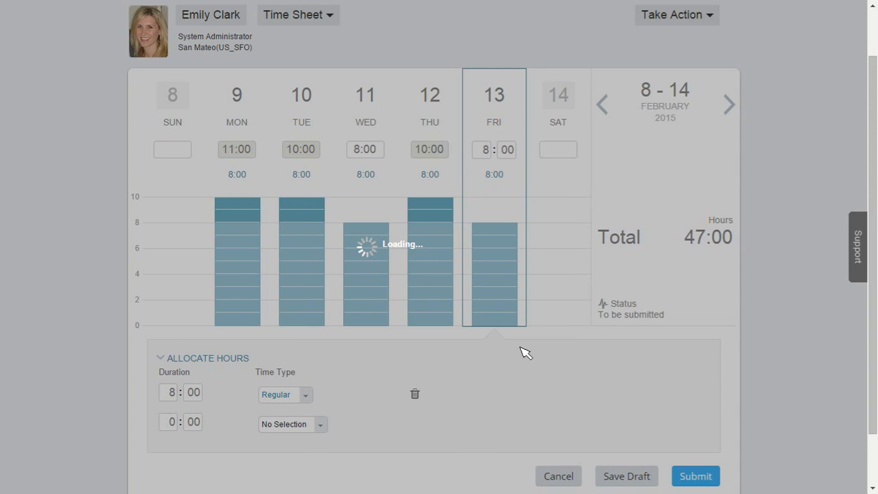